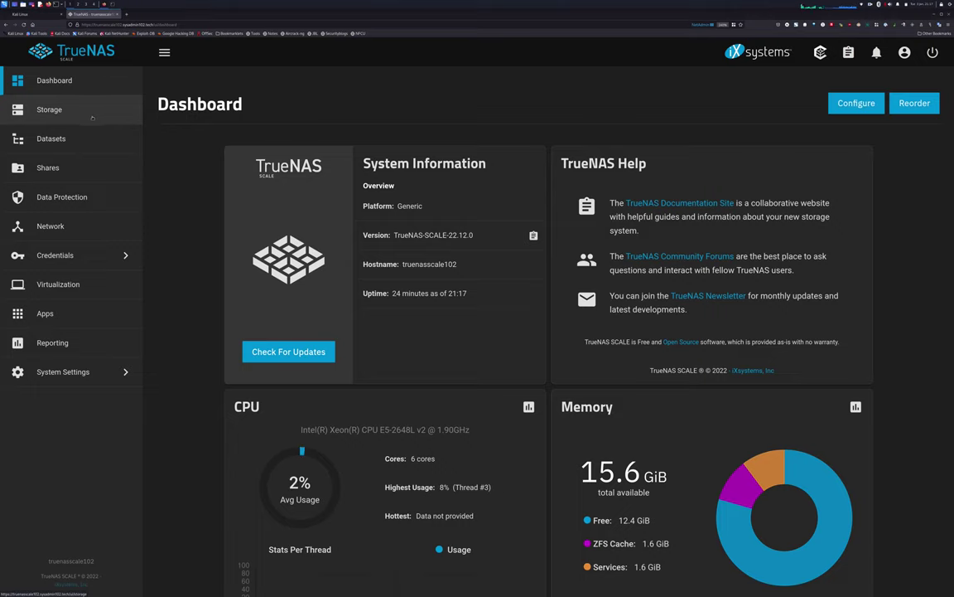
Open the Create Pool manager from Storage to list SSDs sdb, sdc, sdd and sde
left_click(80, 115)
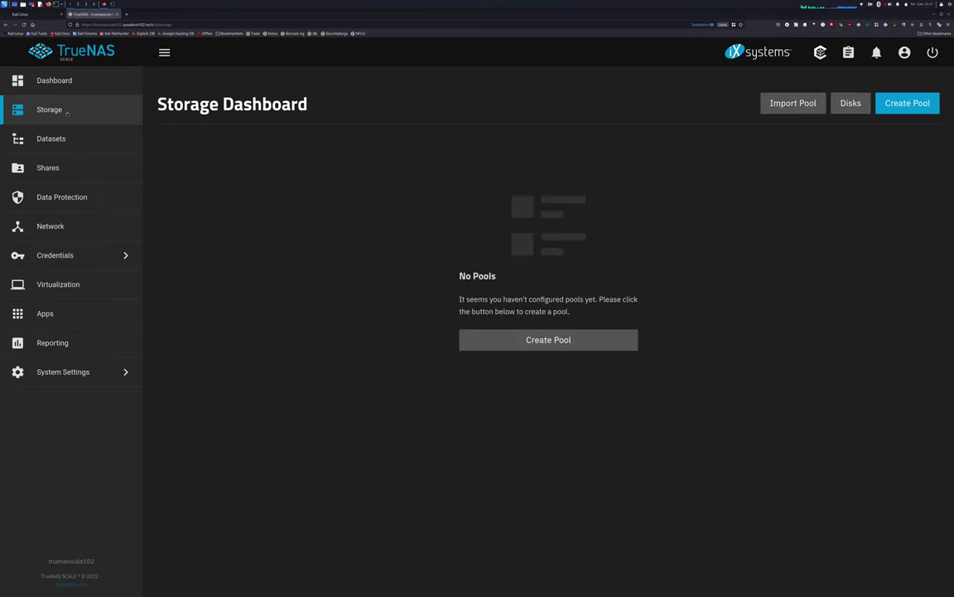
left_click(498, 339)
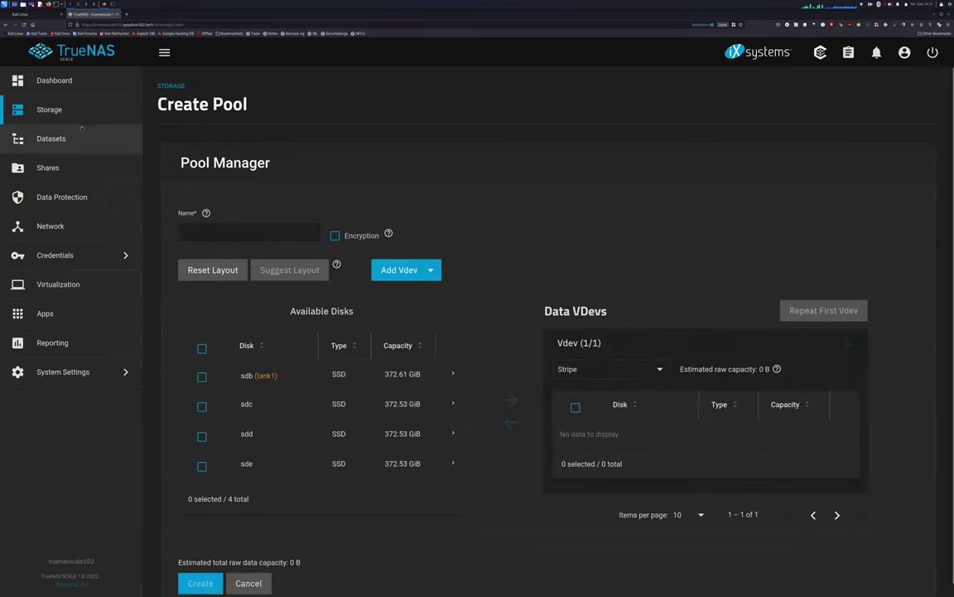
left_click(73, 115)
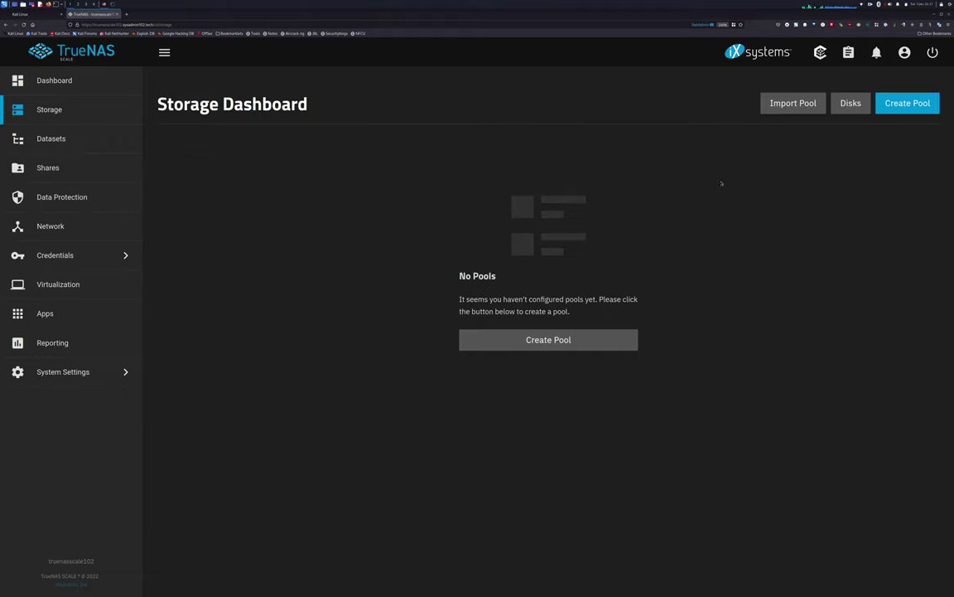
left_click(619, 339)
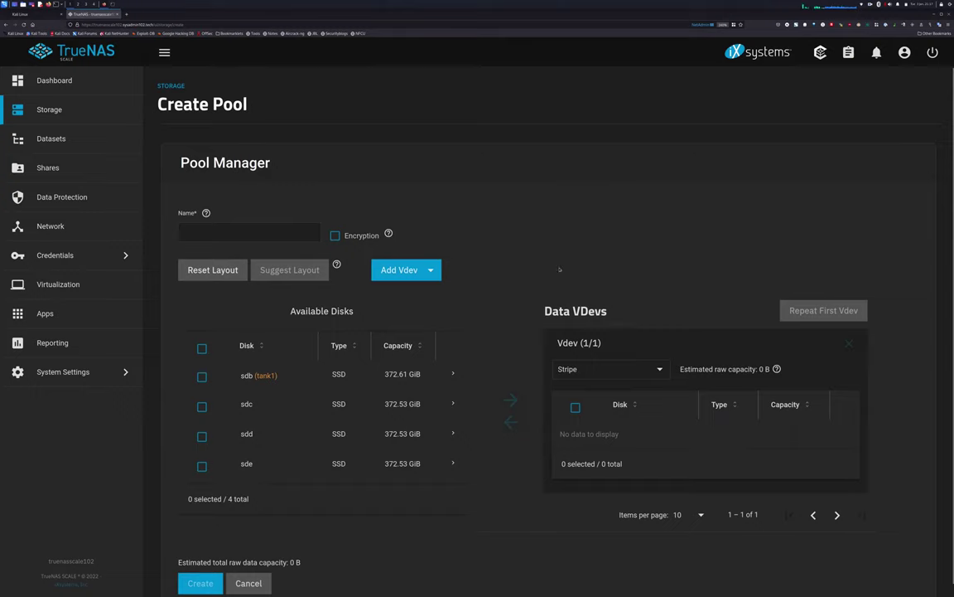
scroll(514, 314, "down", 1)
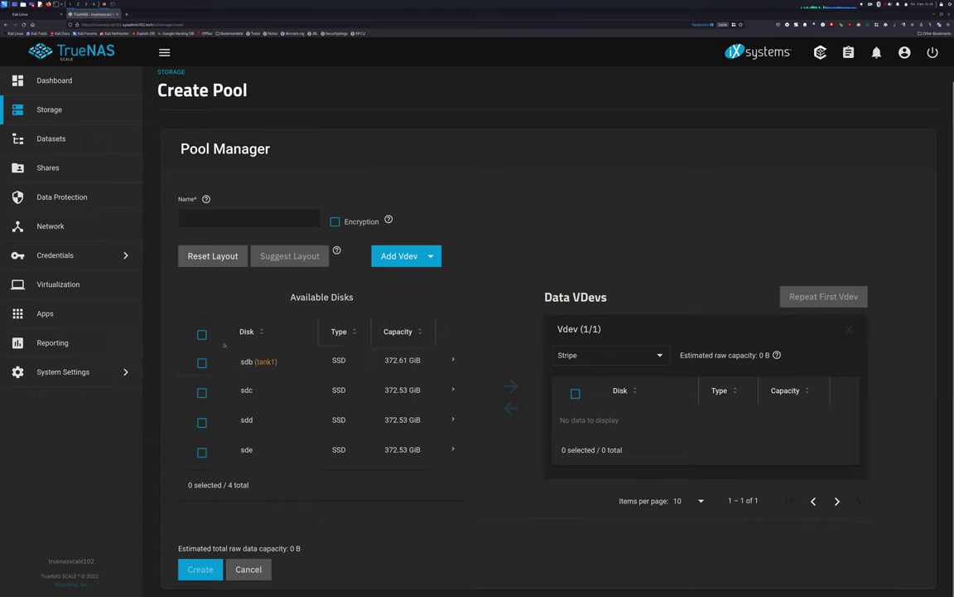
Move sdc, sdd and sde into the data vdev as a 741.06 GiB Raid-z
left_click(202, 392)
left_click(202, 422)
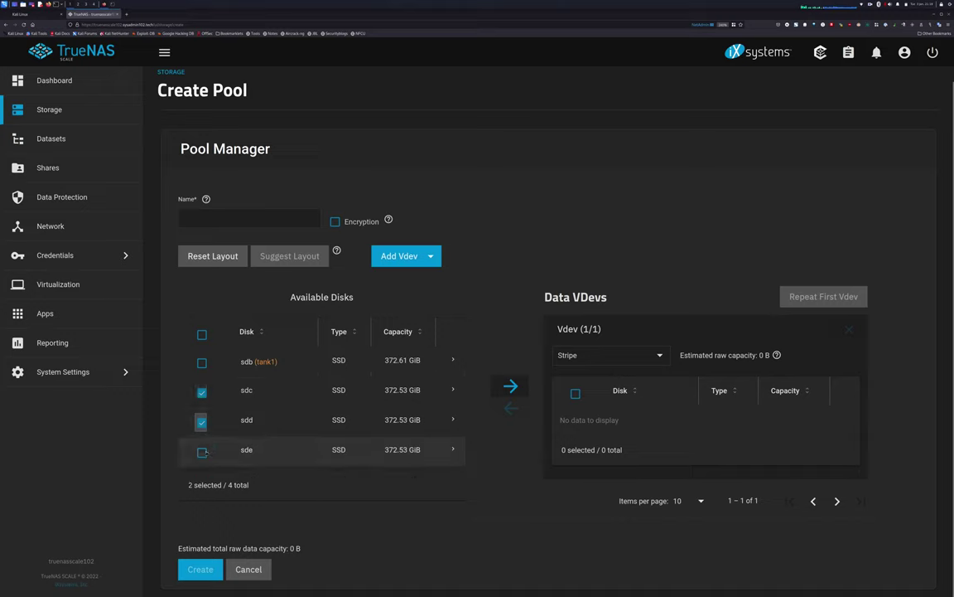
left_click(247, 446)
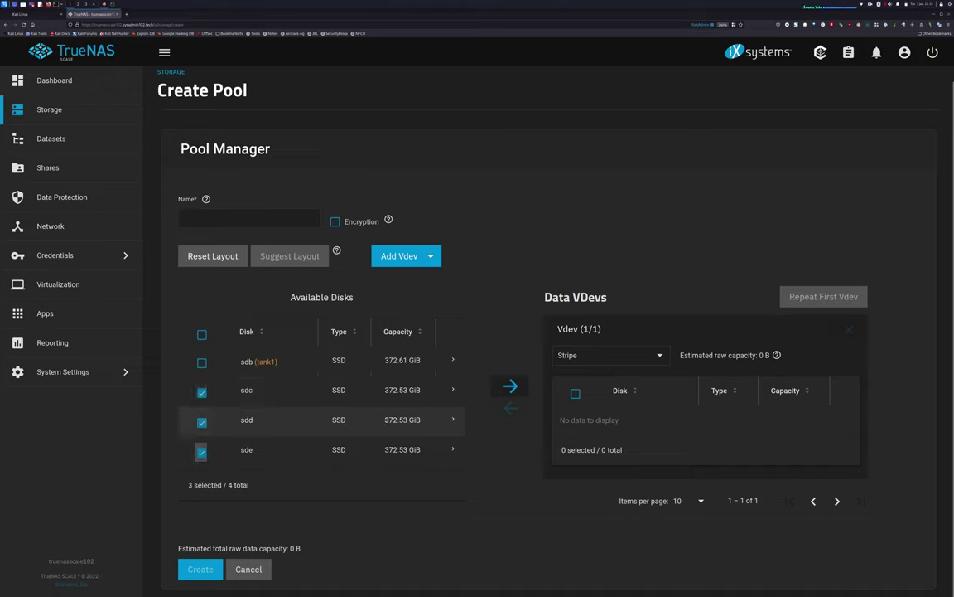
left_click(507, 390)
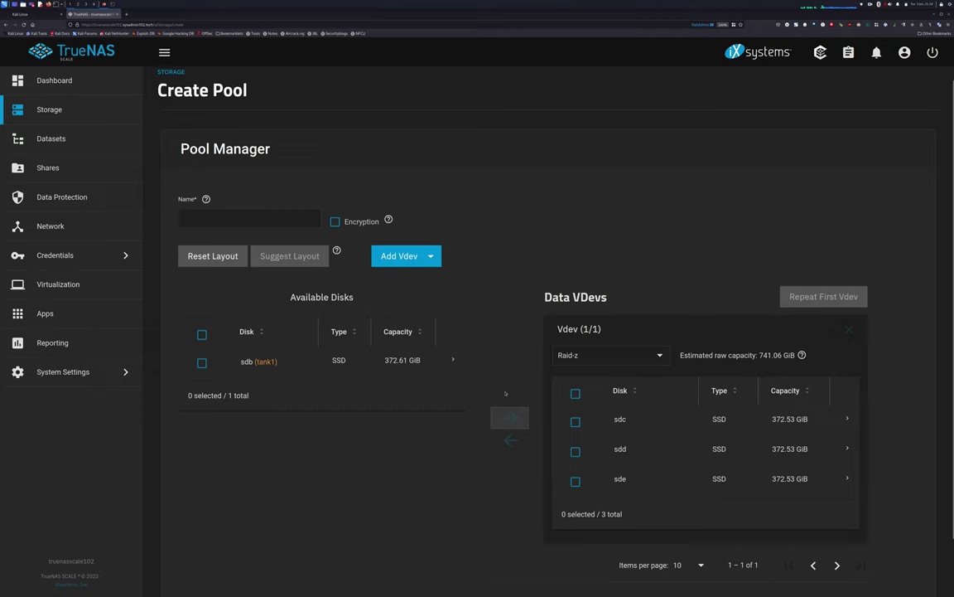
left_click(613, 358)
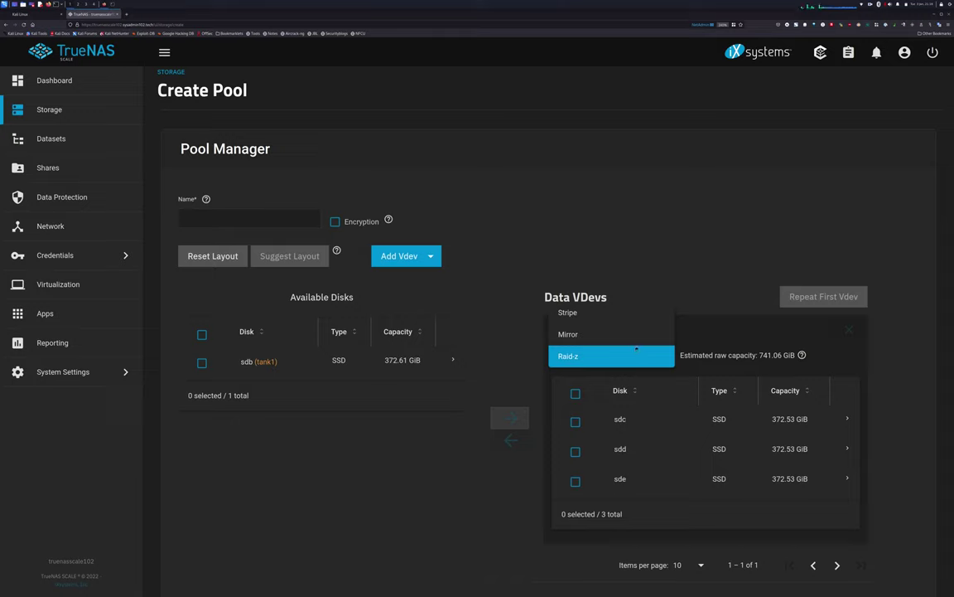
left_click(602, 315)
left_click(616, 357)
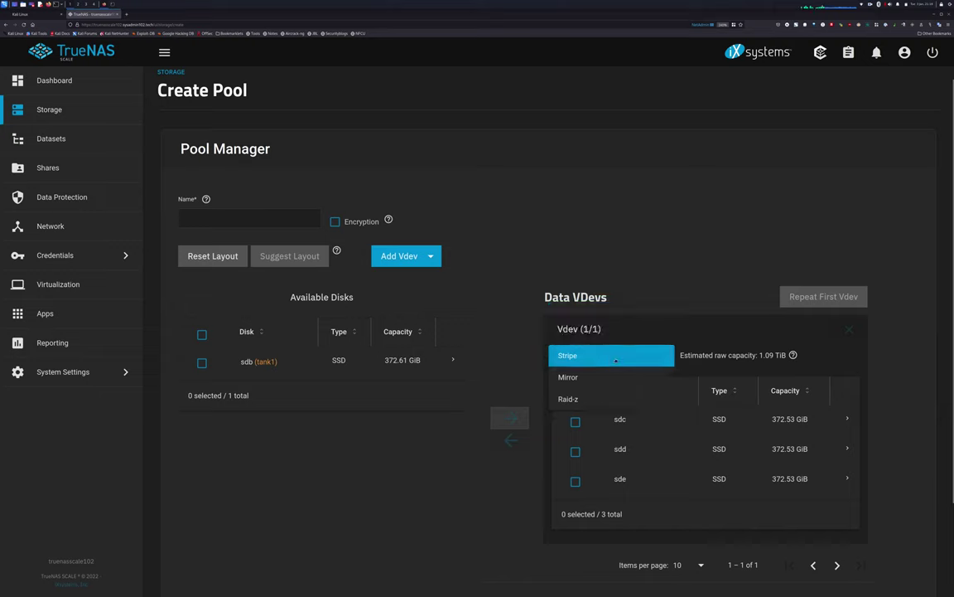
left_click(598, 378)
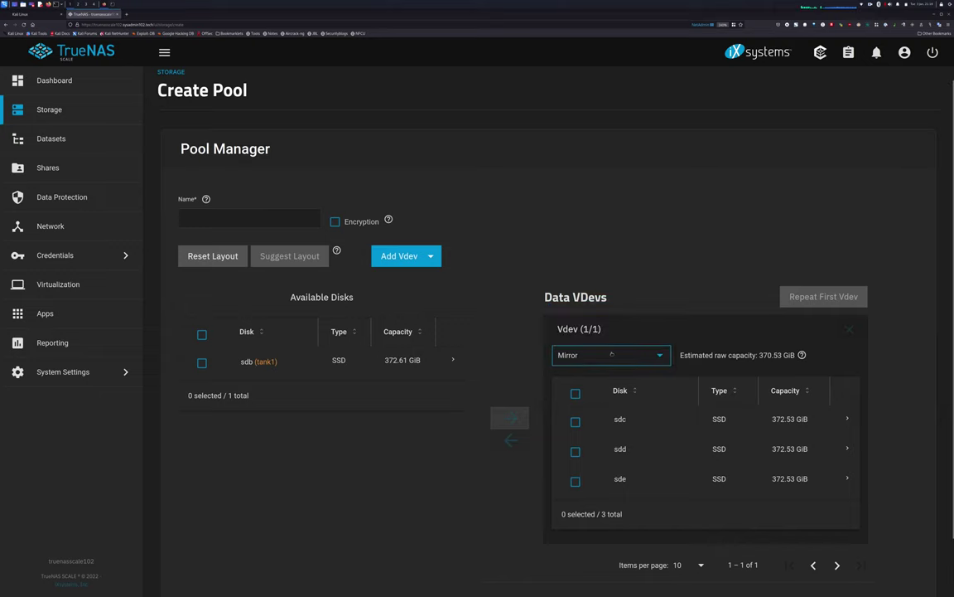
left_click(612, 355)
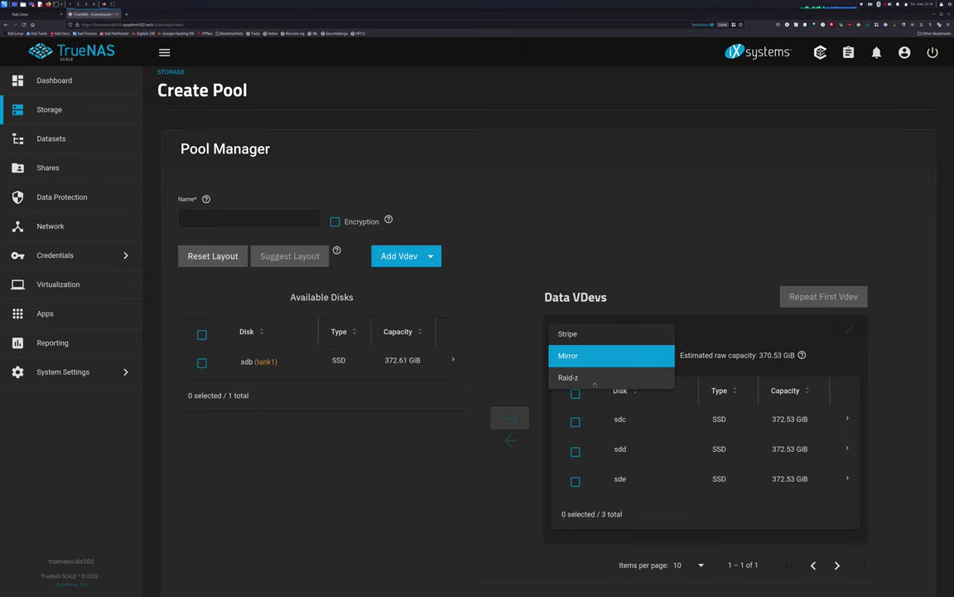
left_click(594, 379)
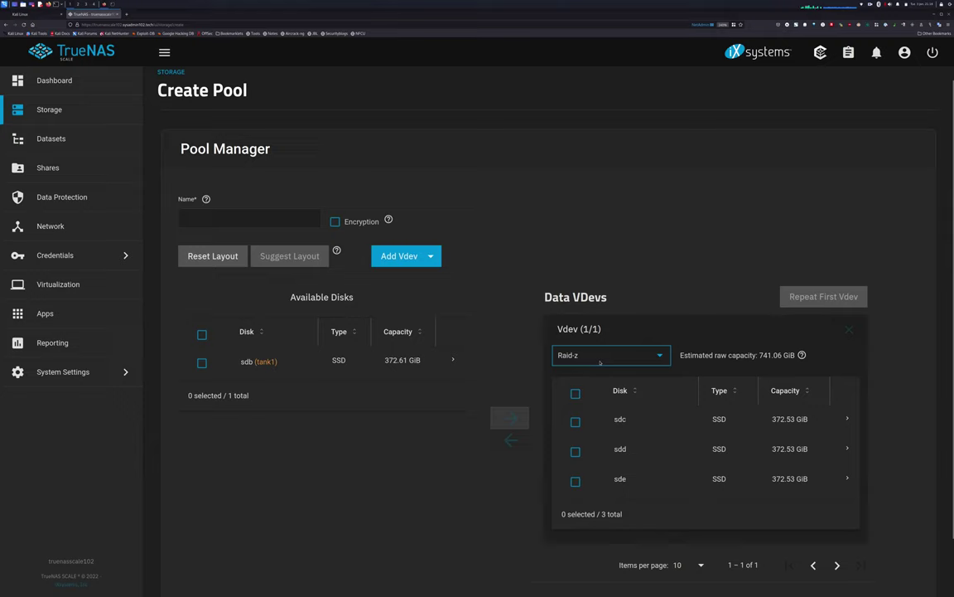
left_click(595, 357)
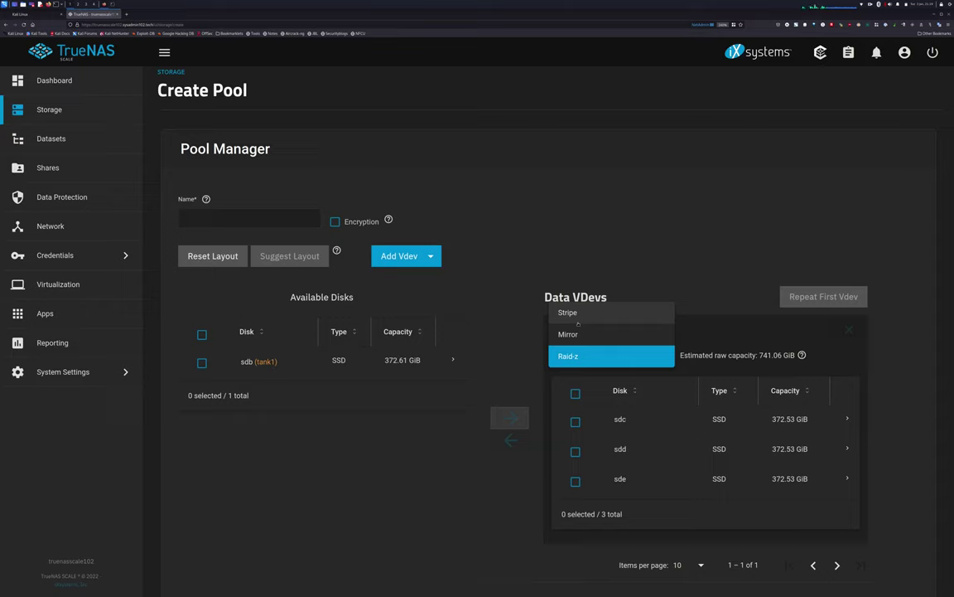
Add sdb as a fourth vdev disk, dismissing the tank1 warning, and confirm the Raid-z2 layout
left_click(510, 311)
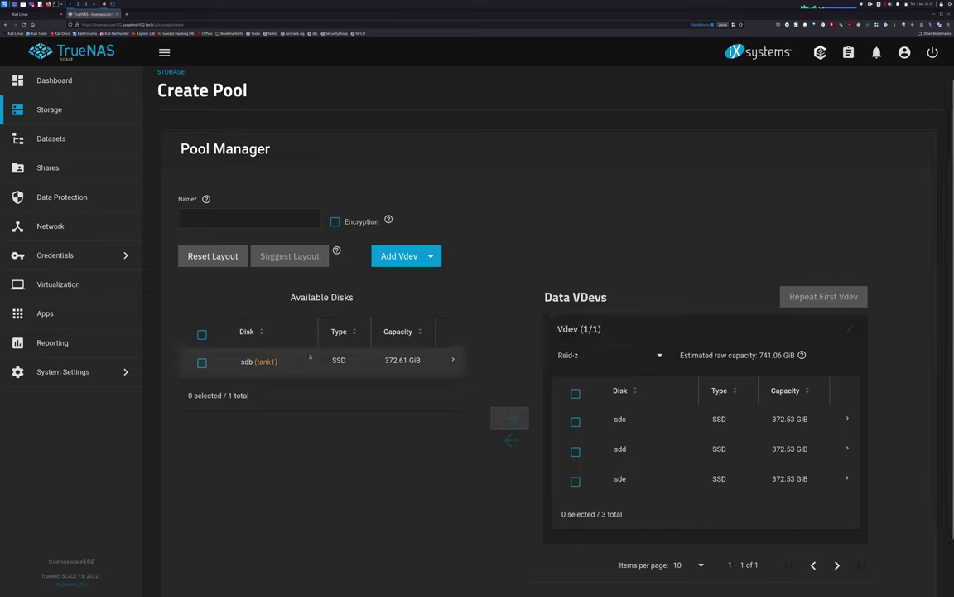
left_click(202, 362)
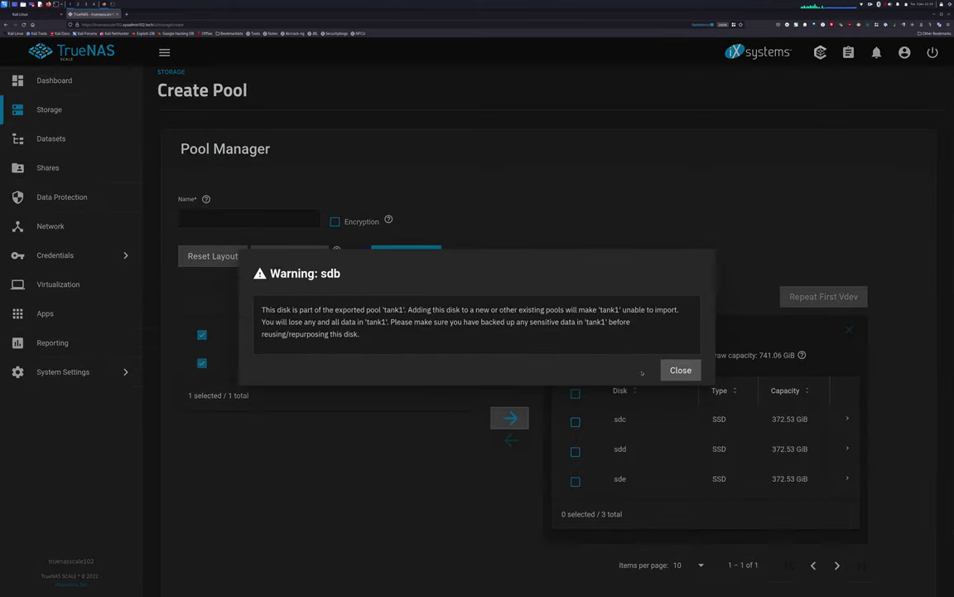
left_click(679, 369)
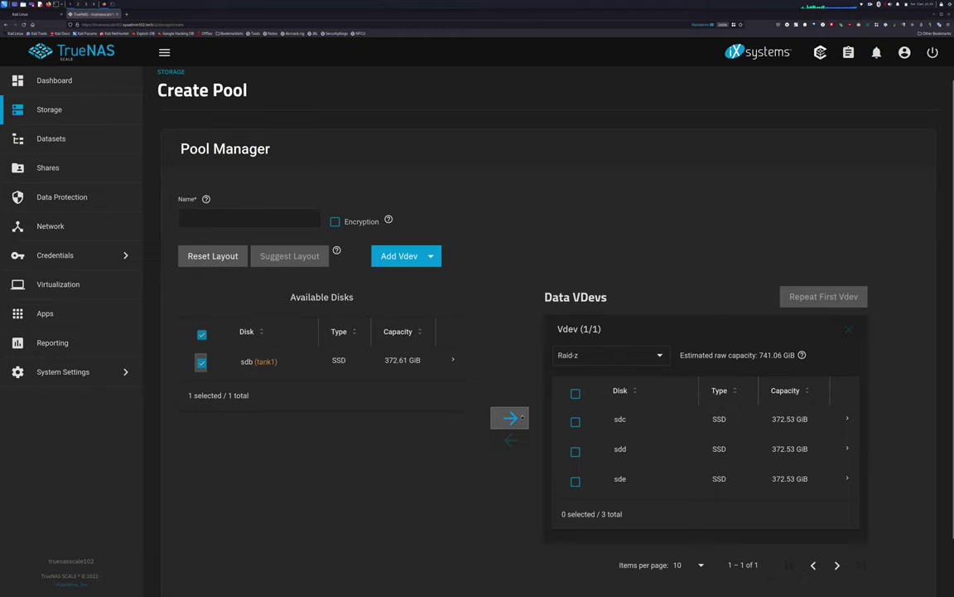
left_click(511, 418)
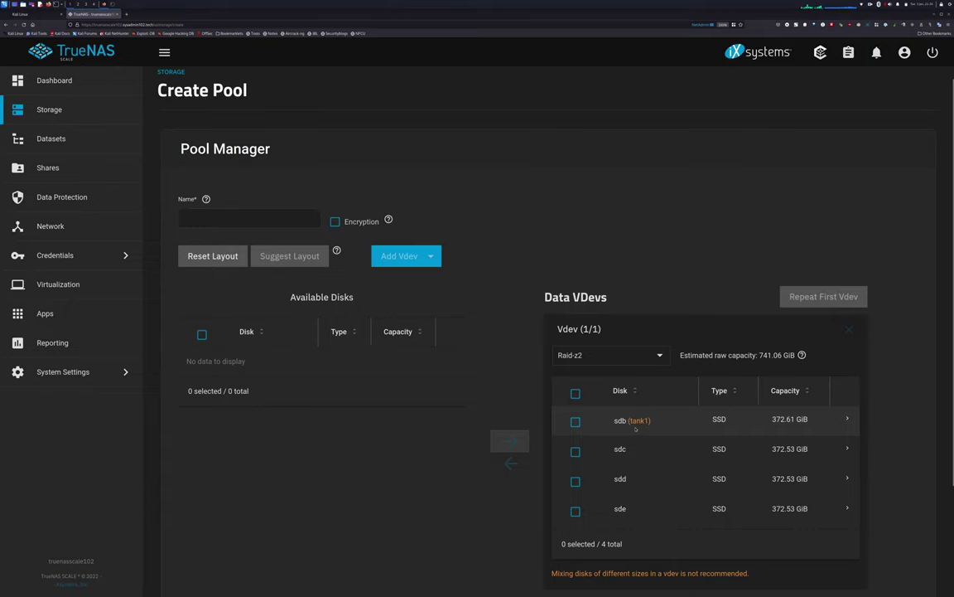
left_click(645, 358)
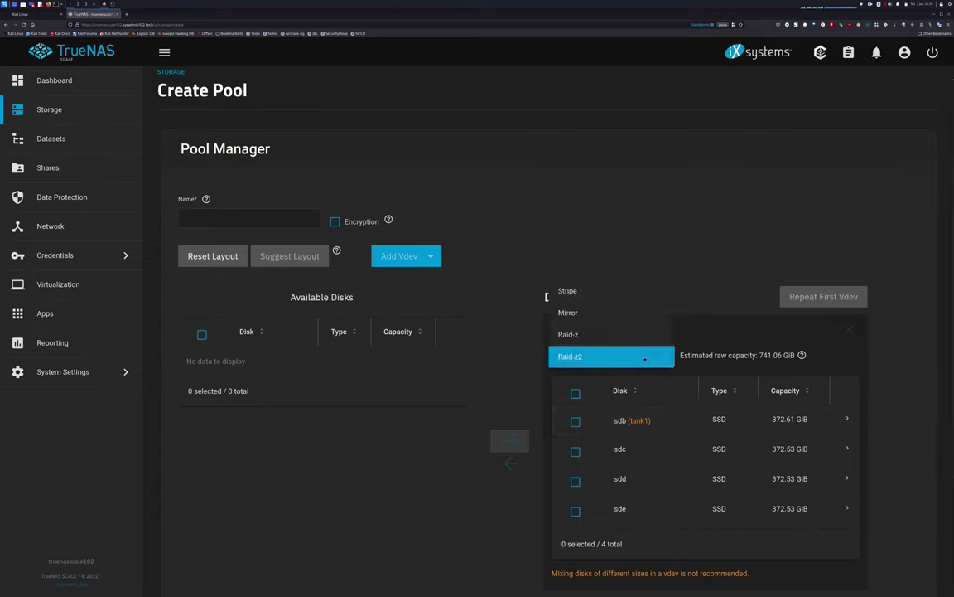
left_click(709, 324)
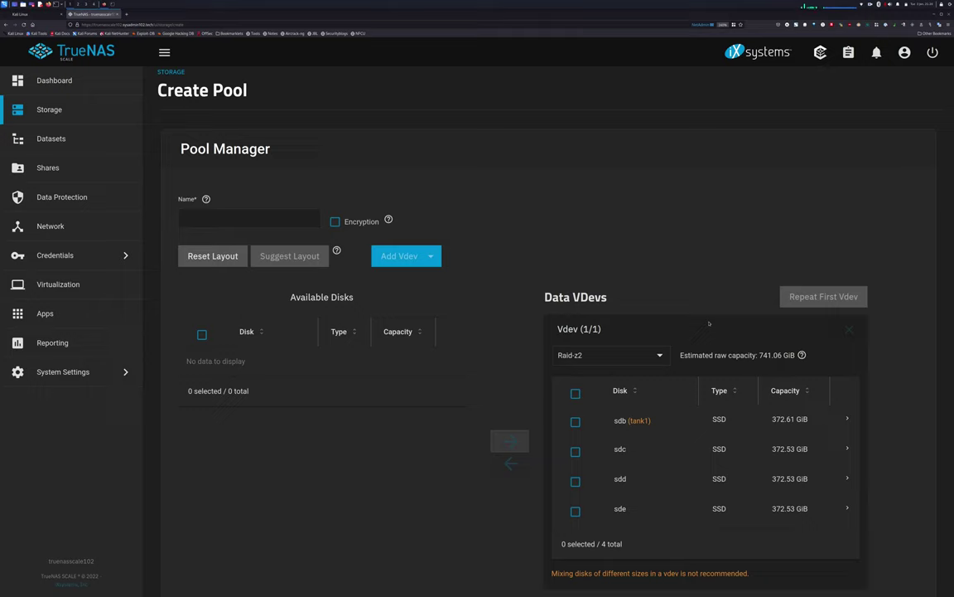
left_click(576, 423)
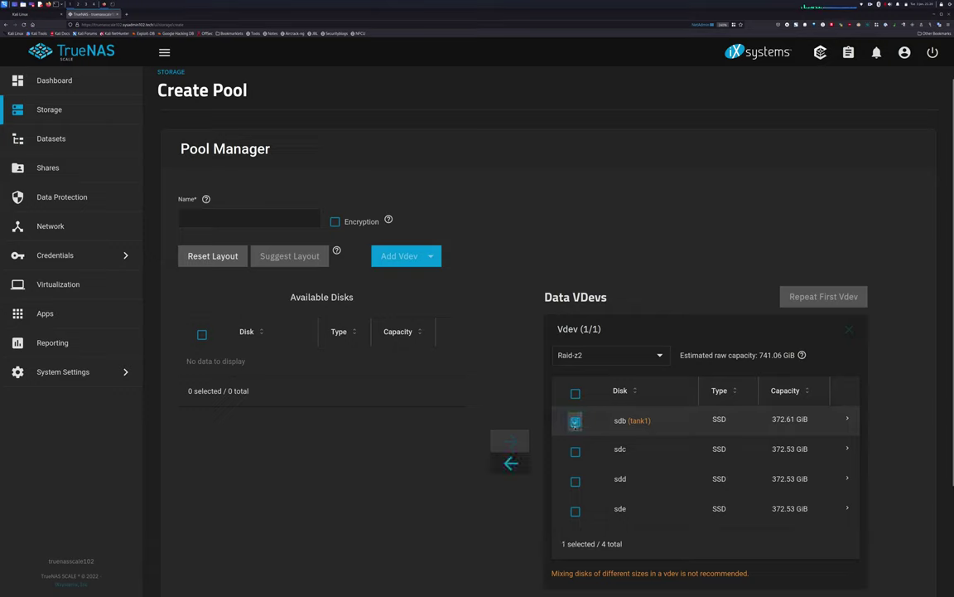
left_click(511, 464)
left_click(512, 466)
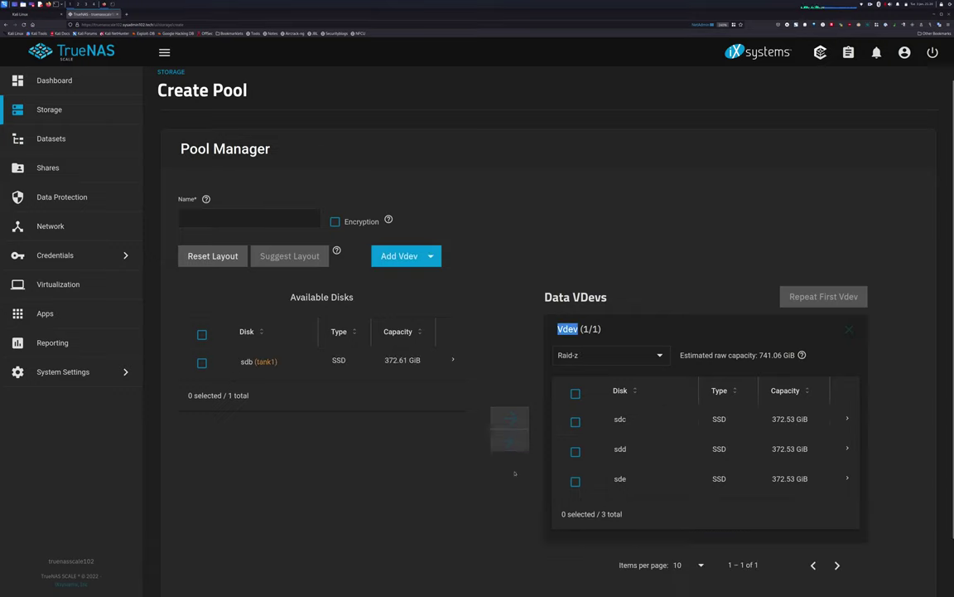
left_click(577, 395)
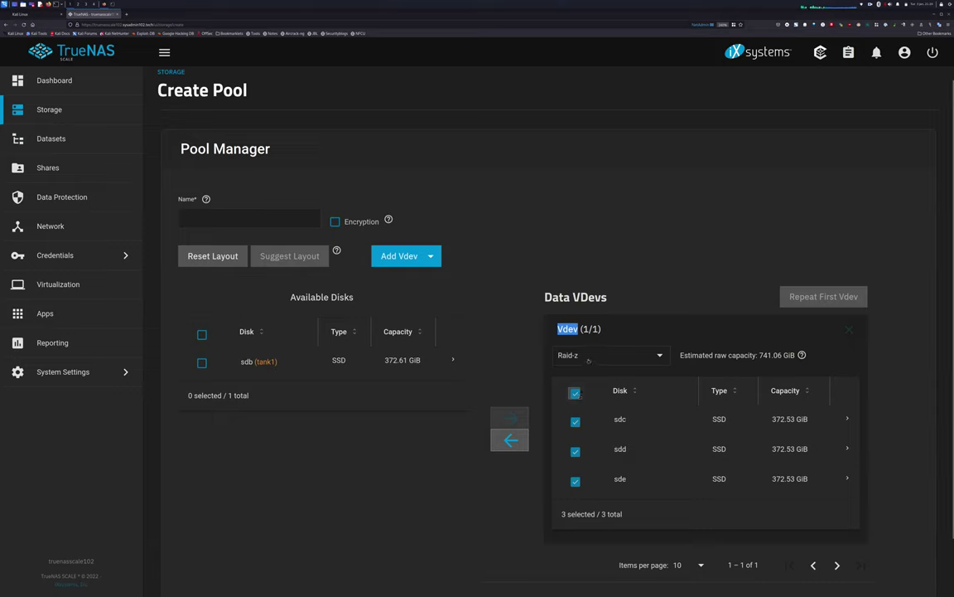
left_click(588, 357)
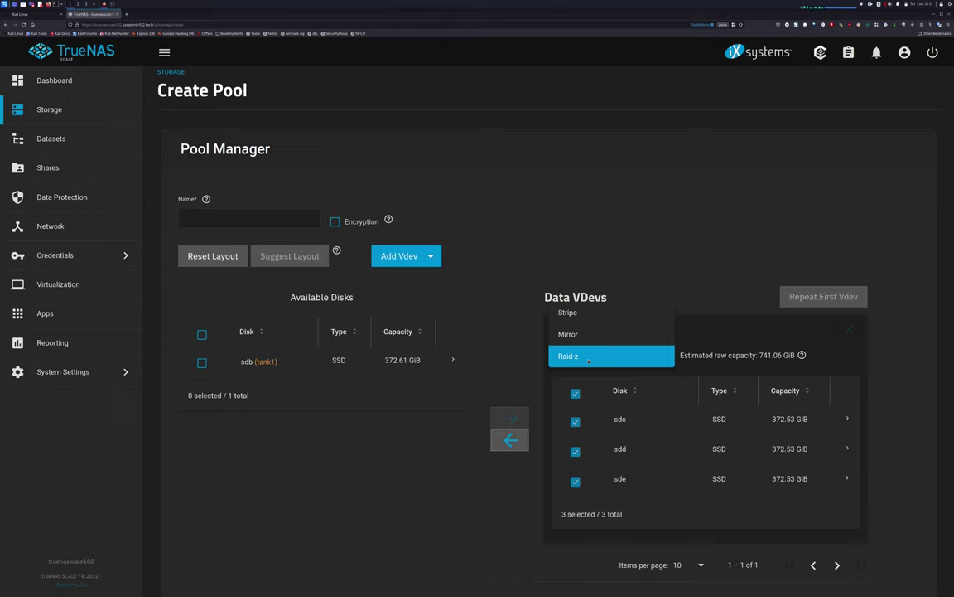
left_click(588, 358)
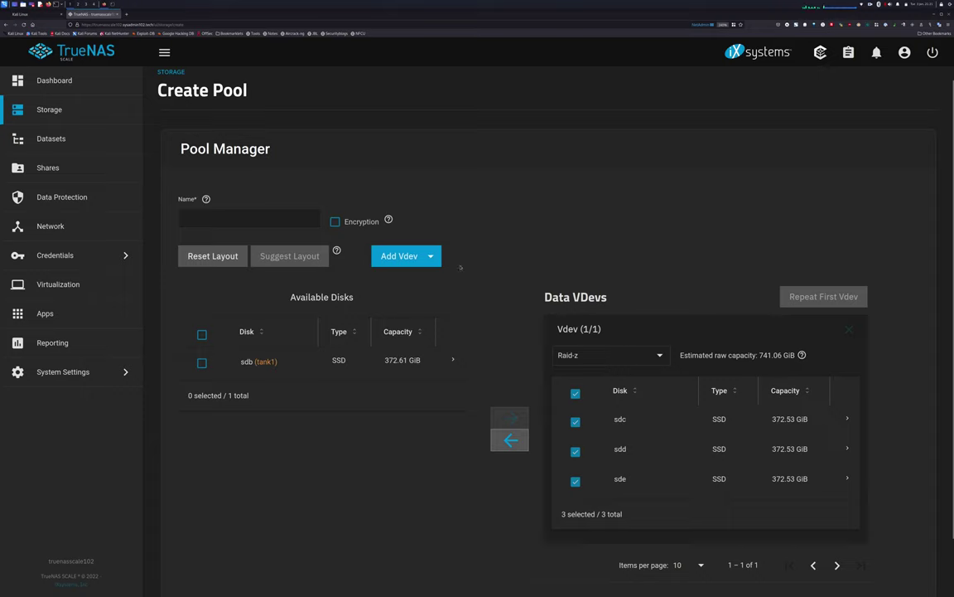
Name the pool tank2 and cancel the encryption prompt so it stays unencrypted
left_click(272, 225)
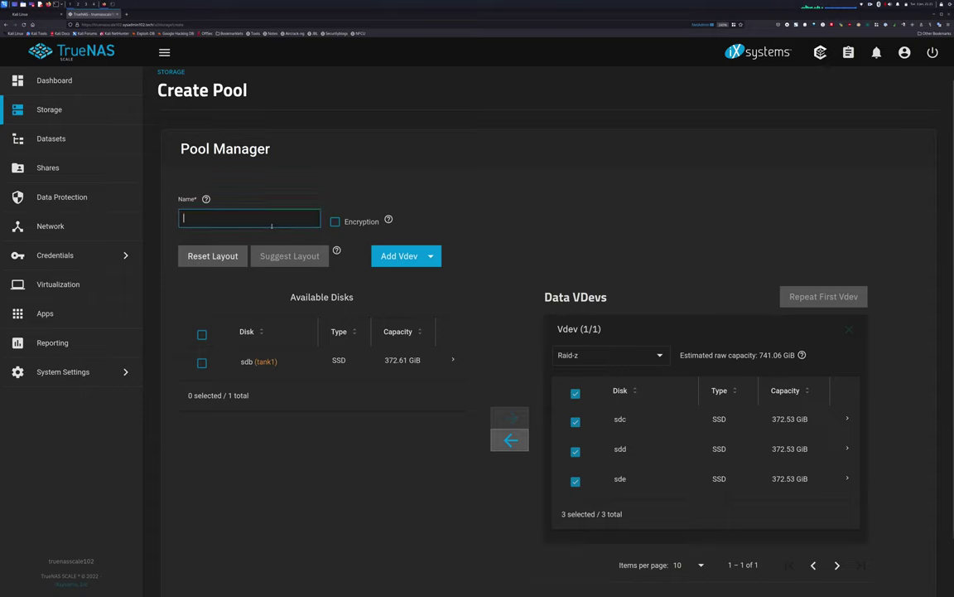
type("tank2")
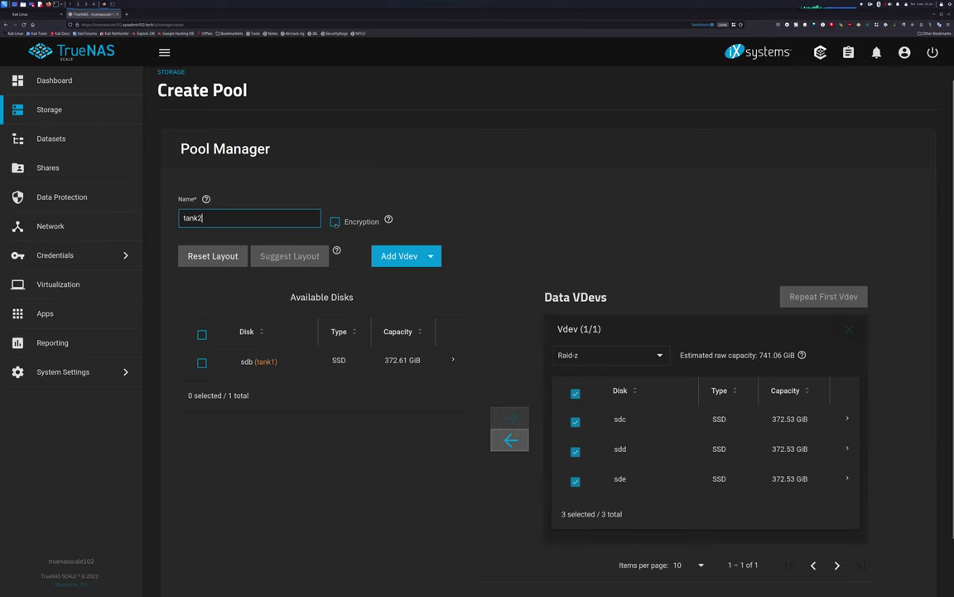
left_click(335, 222)
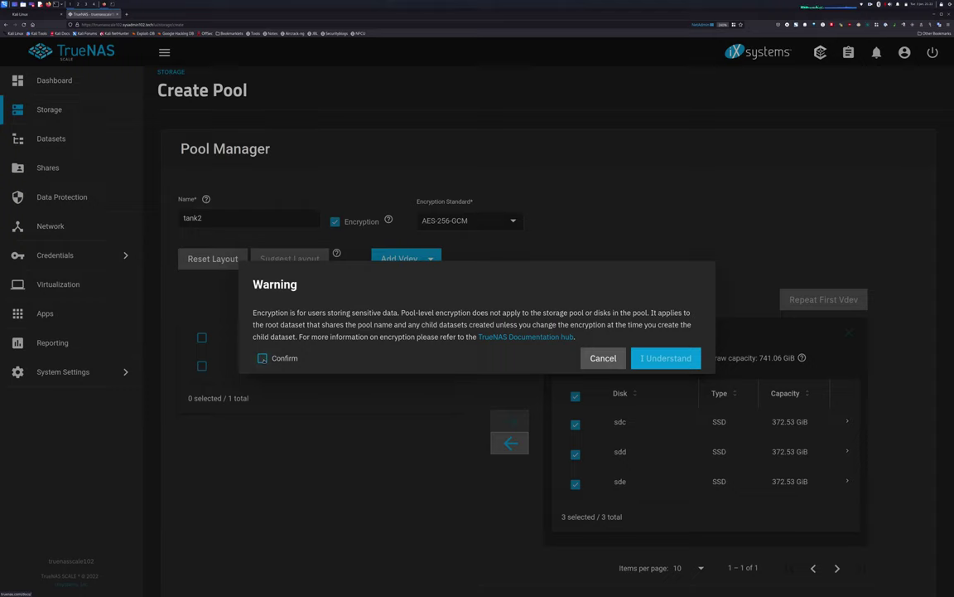
left_click(603, 358)
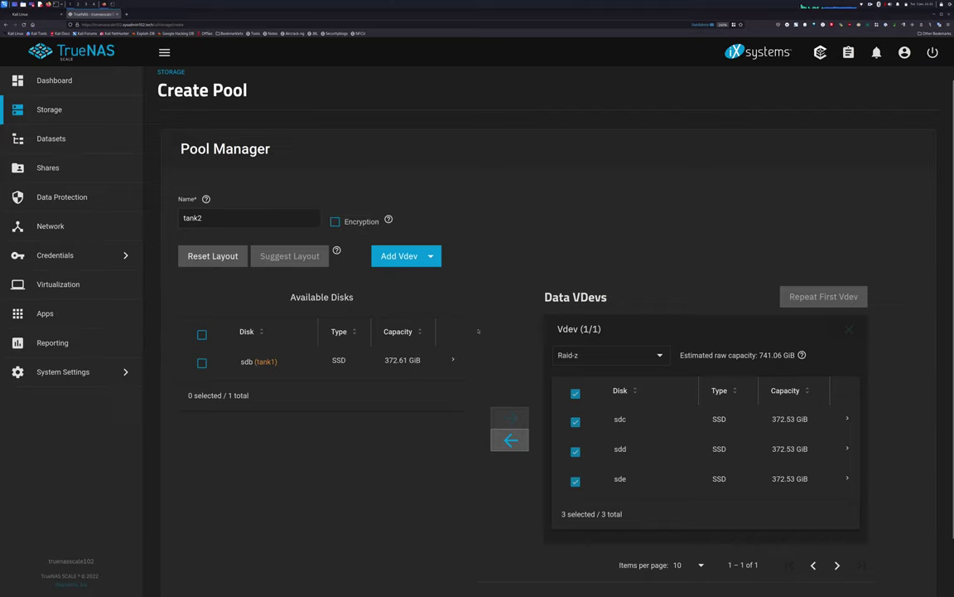
Create the tank2 pool after confirming disk erasure, then view it on the Datasets page
scroll(469, 389, "down", 1)
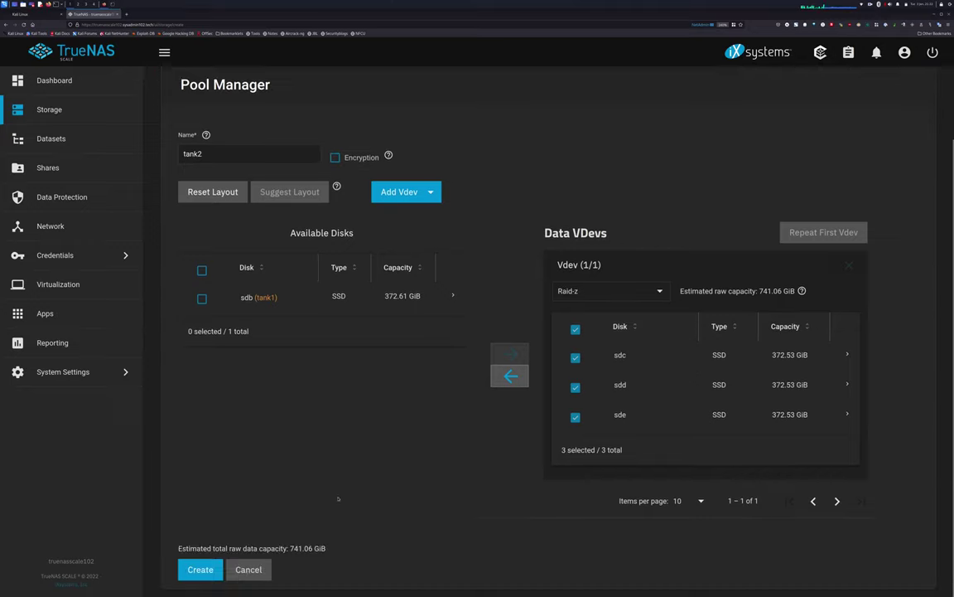
left_click(199, 569)
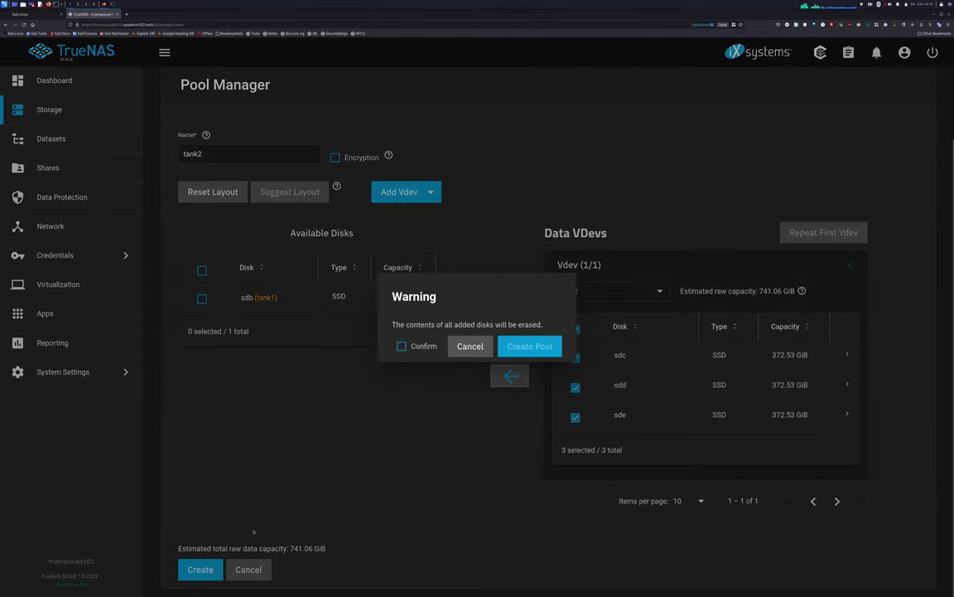
left_click(422, 347)
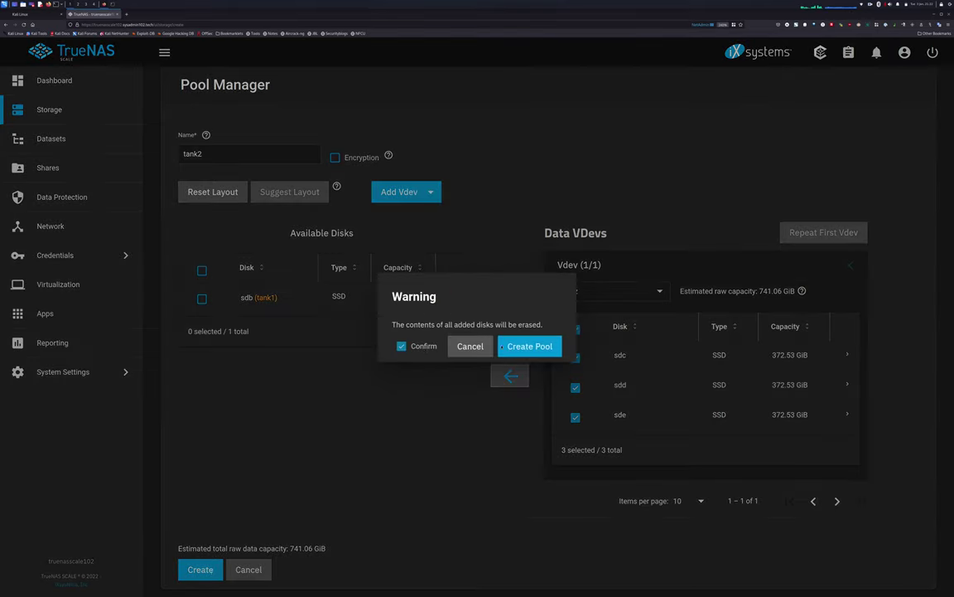
left_click(520, 348)
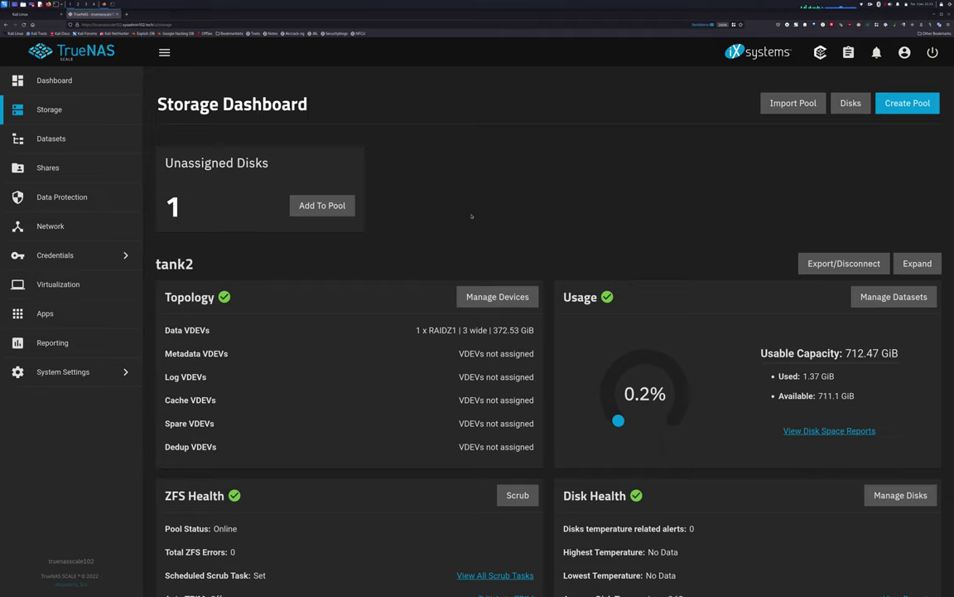
left_click(101, 135)
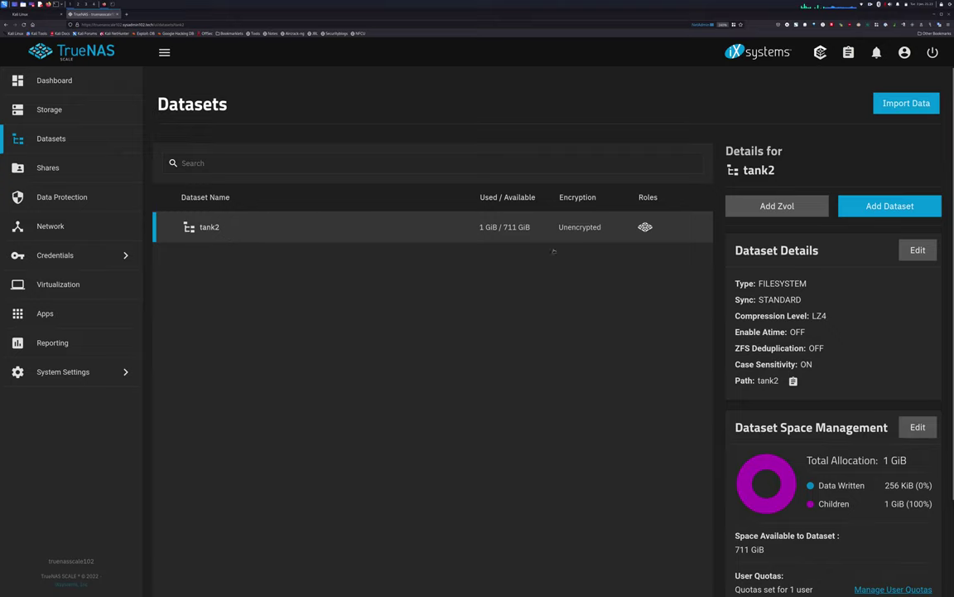
Add a dataset under tank2 named sysadmin102_shared with comment sysadmin102_shared
left_click(871, 209)
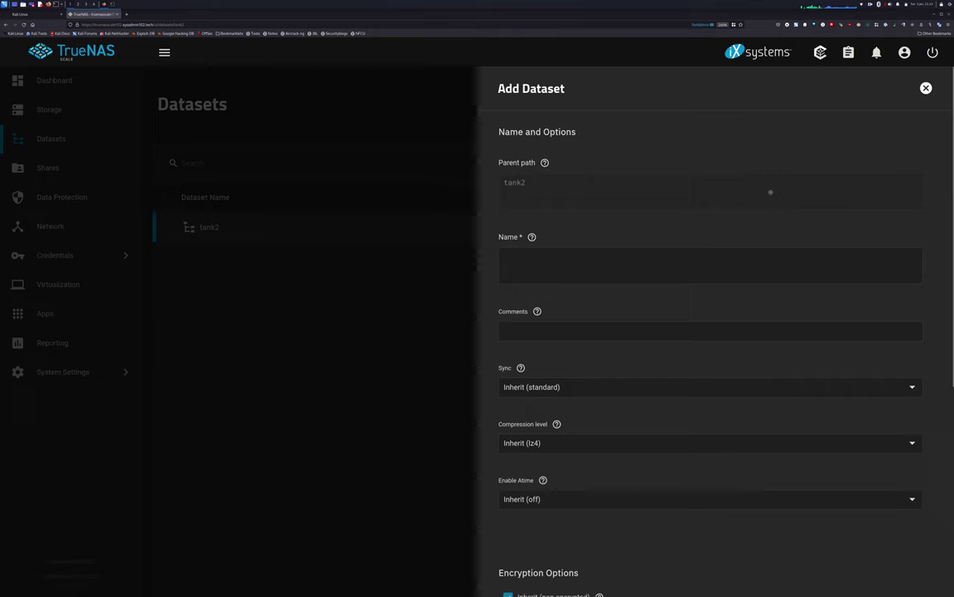
left_click(702, 255)
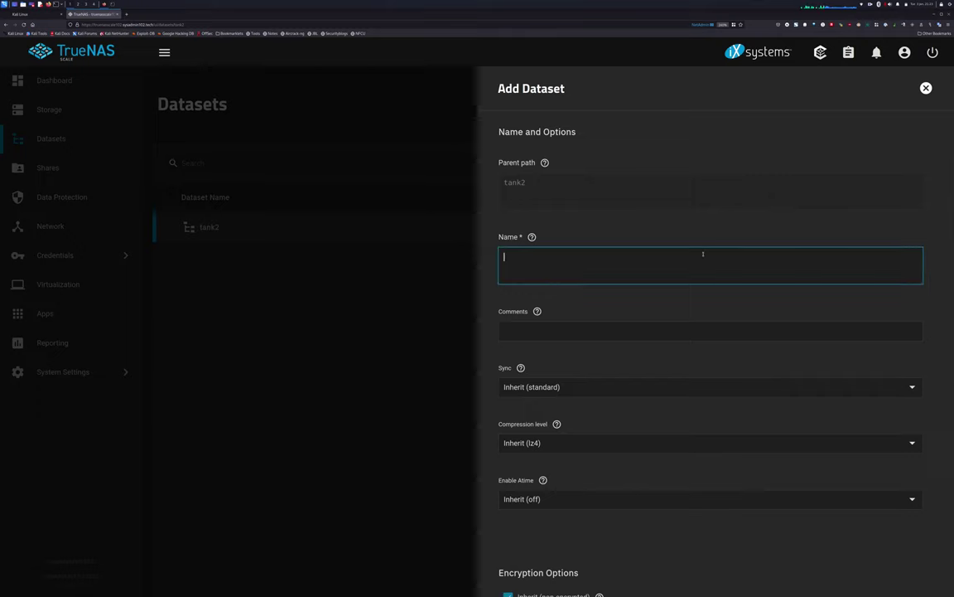
type("sysadmin102")
type(" shared")
key("BackSpace")
key("BackSpace")
key("BackSpace")
key("BackSpace")
key("BackSpace")
key("BackSpace")
key("BackSpace")
type("_shared")
left_click(633, 331)
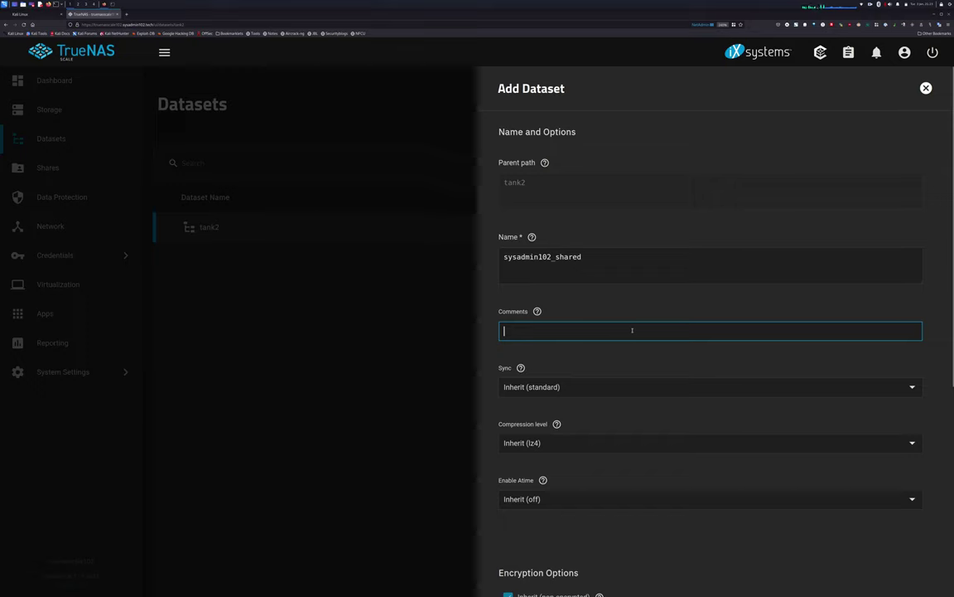
type("sysadmin1")
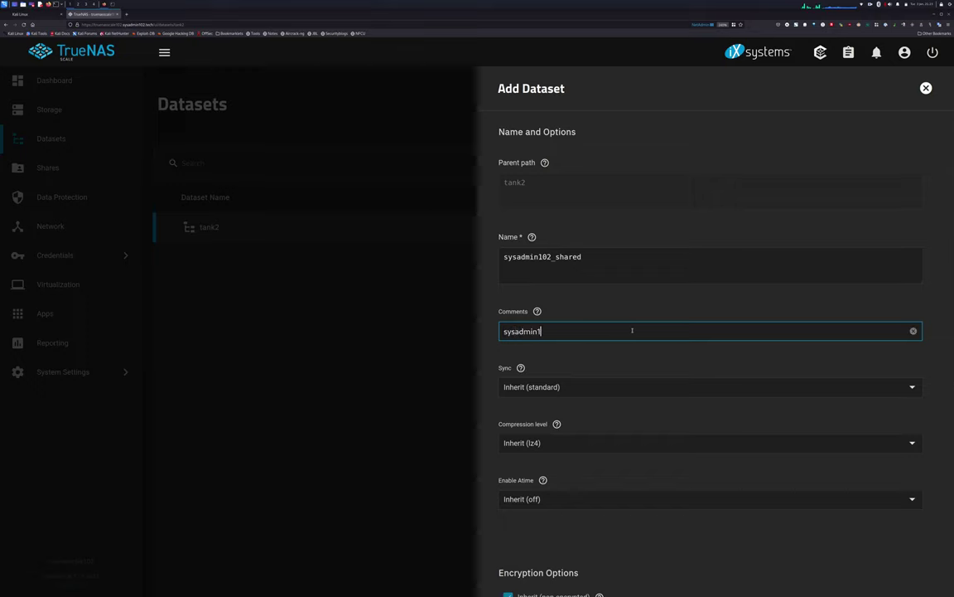
type("02_shared")
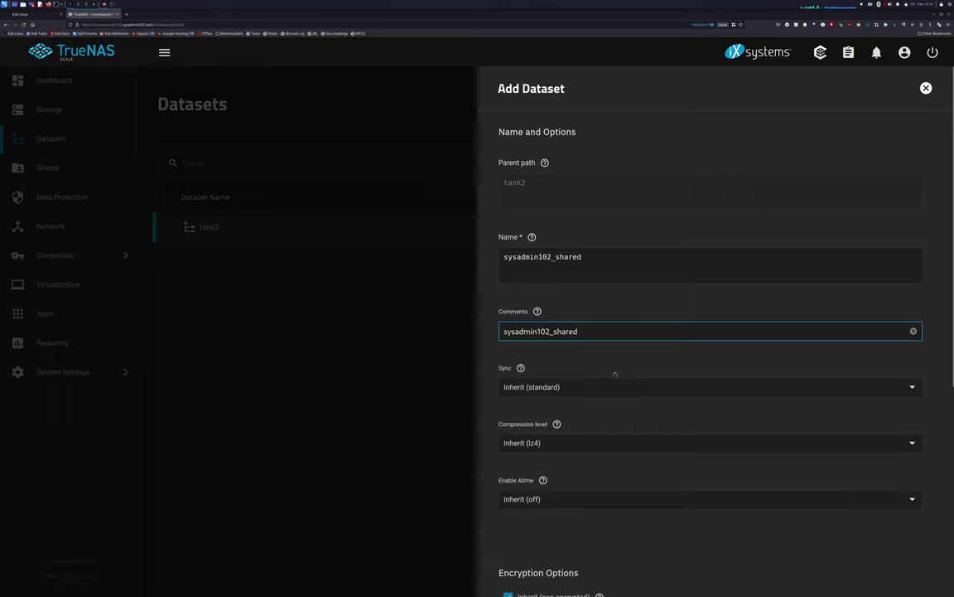
Save the sysadmin102_shared dataset from the bottom of the Add Dataset form
scroll(614, 374, "down", 1)
scroll(615, 374, "down", 3)
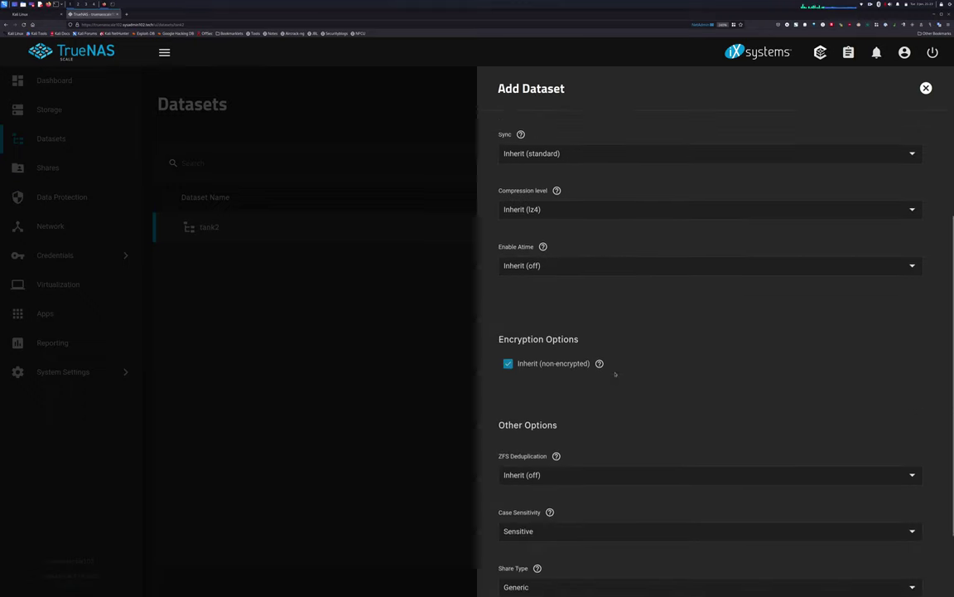
scroll(615, 374, "down", 2)
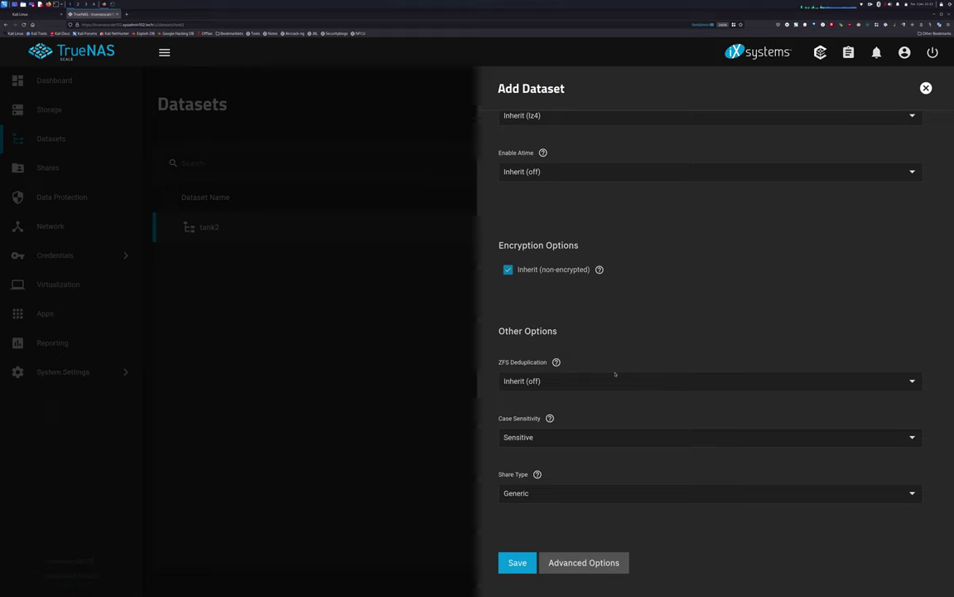
scroll(616, 376, "up", 6)
scroll(616, 397, "down", 6)
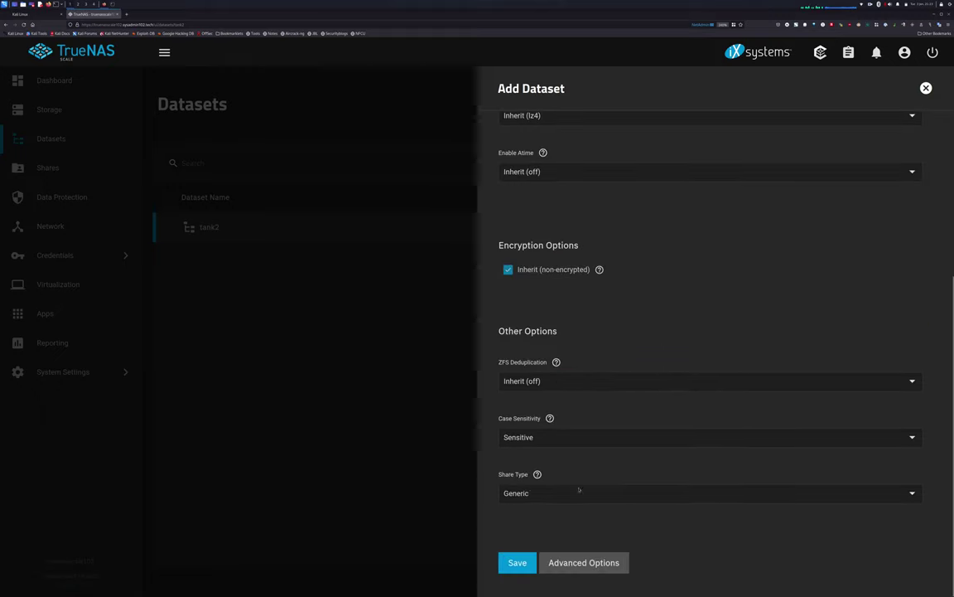
left_click(522, 563)
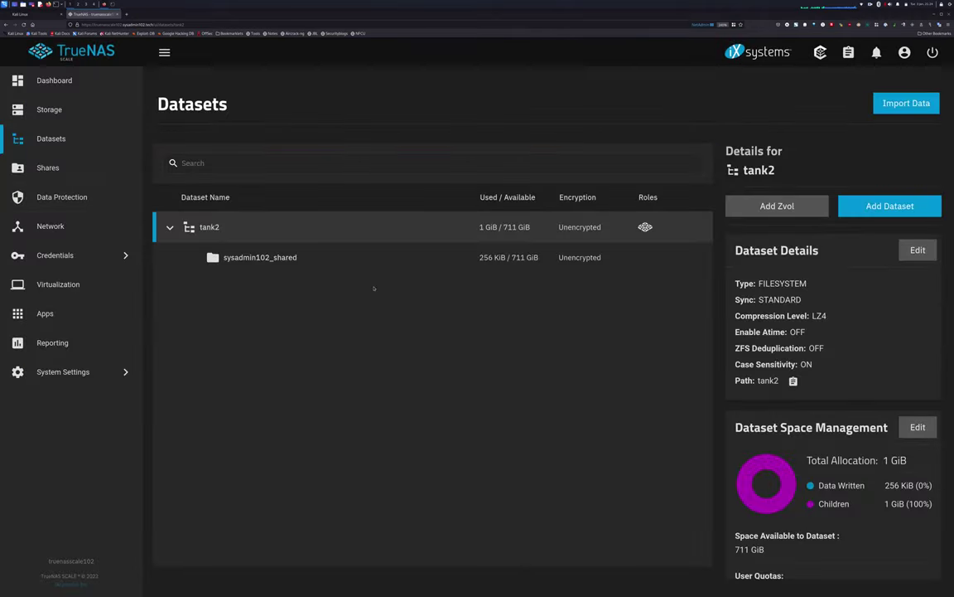
Select the sysadmin102_shared row to see its tank2 path, comment and LZ4 compression
left_click(314, 267)
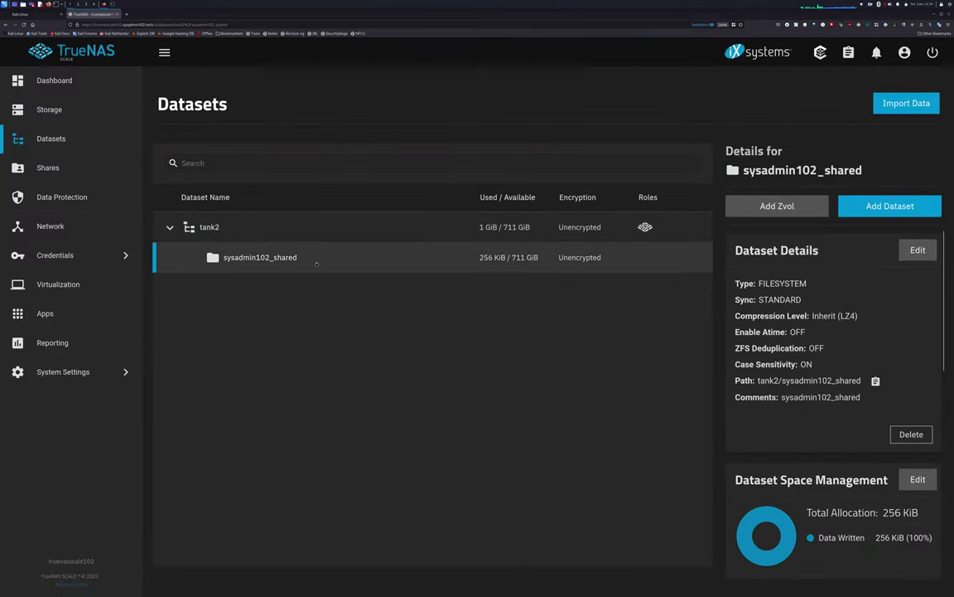